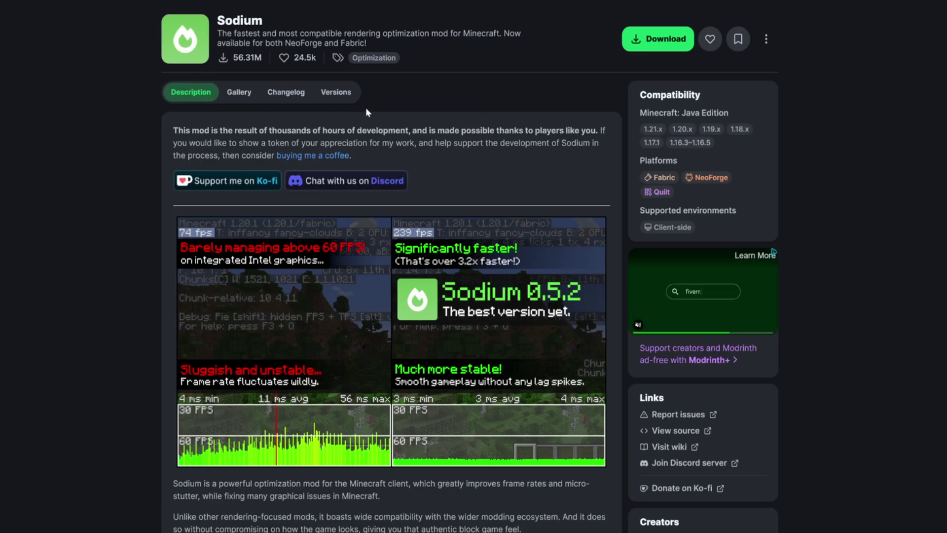
Download Sodium mc1.21.6-0.6.13-fabric from the Modrinth Versions list
click(335, 98)
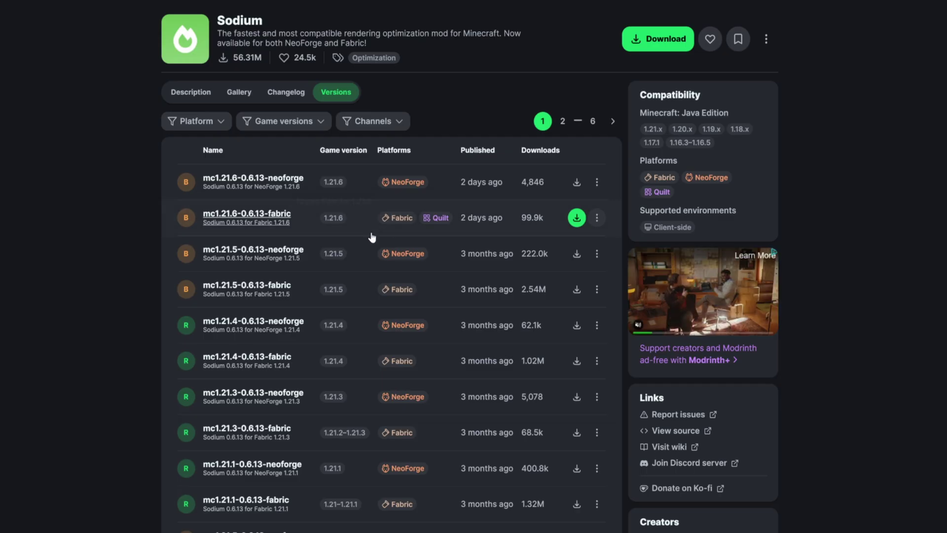
click(576, 218)
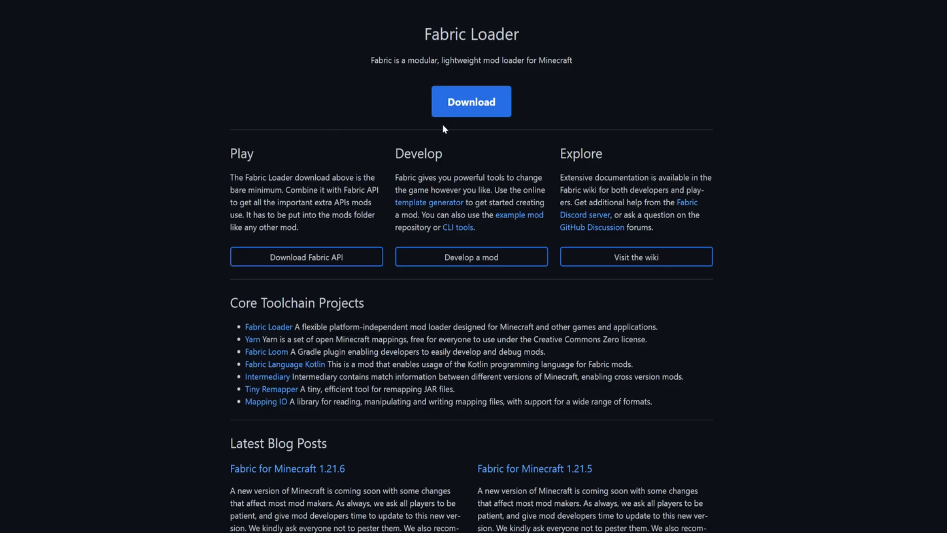
Reach the Fabric Loader installer download, then go to Fabric API's CurseForge page
click(471, 104)
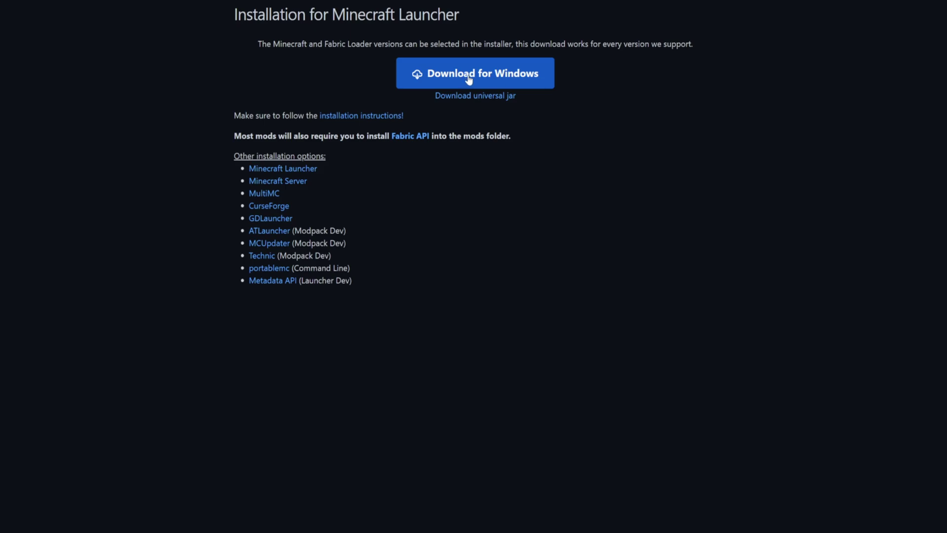
click(410, 137)
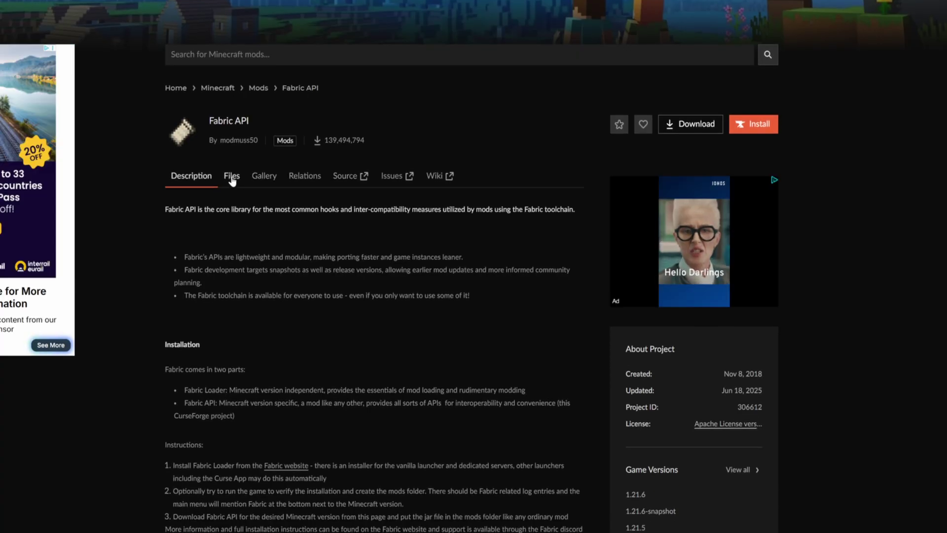
Download the [1.21.6] Fabric API 0.127.1 file from the CurseForge Files list
click(232, 179)
scroll(402, 195, down, 1)
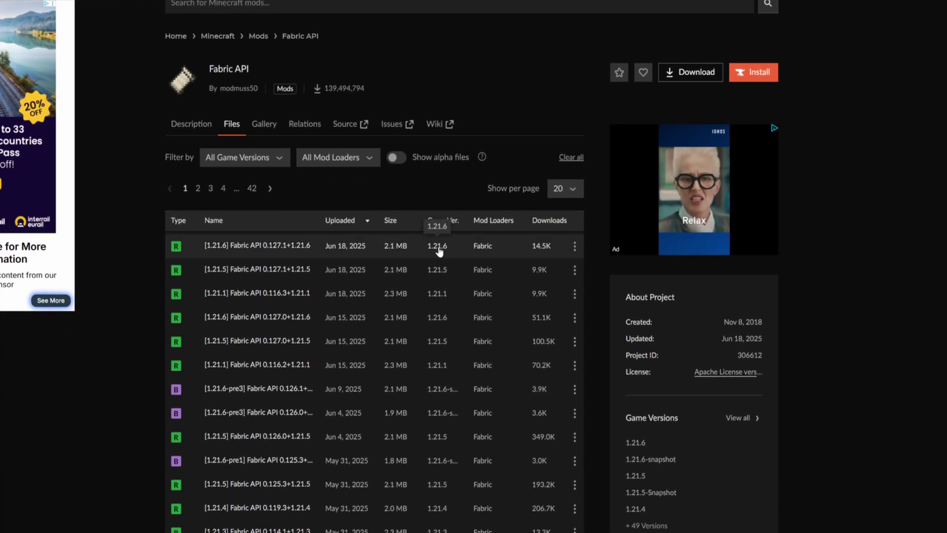
click(575, 247)
click(604, 292)
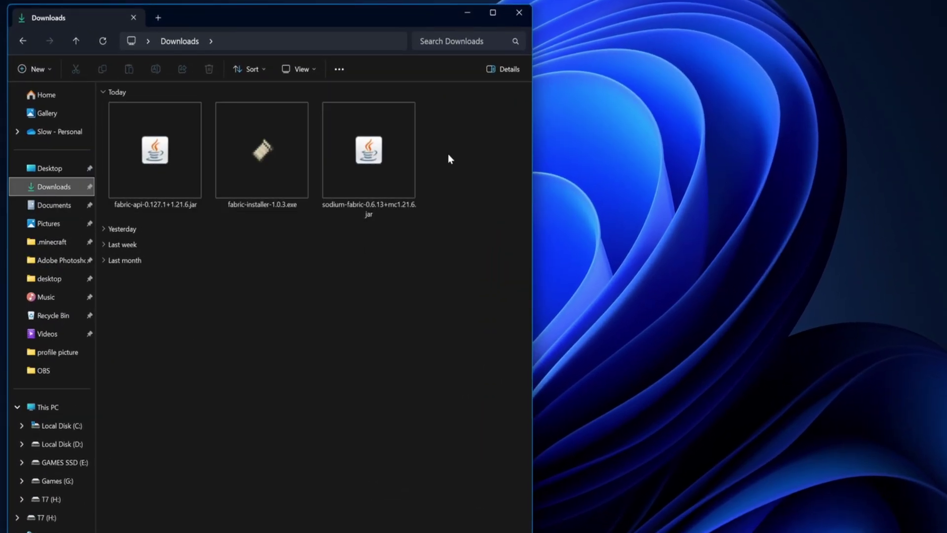
Move the Fabric API, Sodium and installer files from Downloads onto the desktop
drag(422, 161, 620, 112)
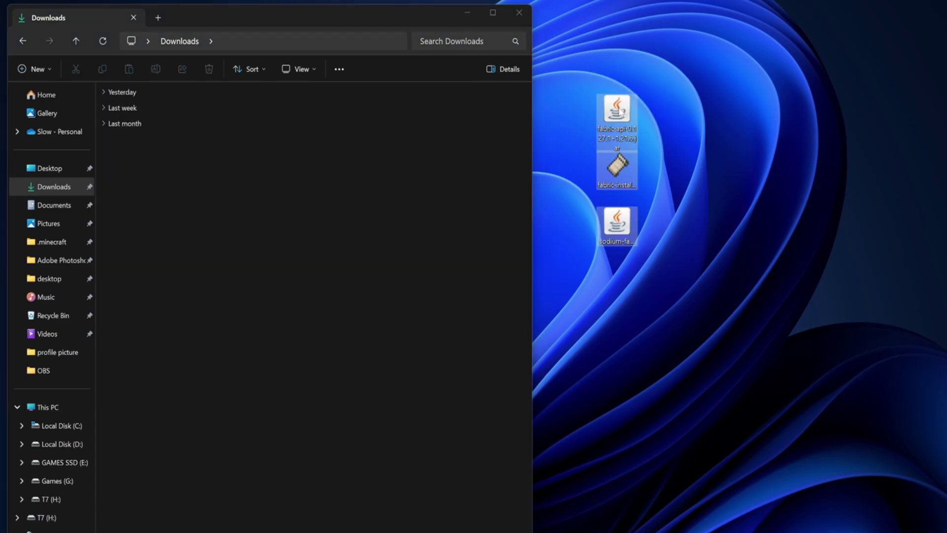
click(519, 15)
click(557, 123)
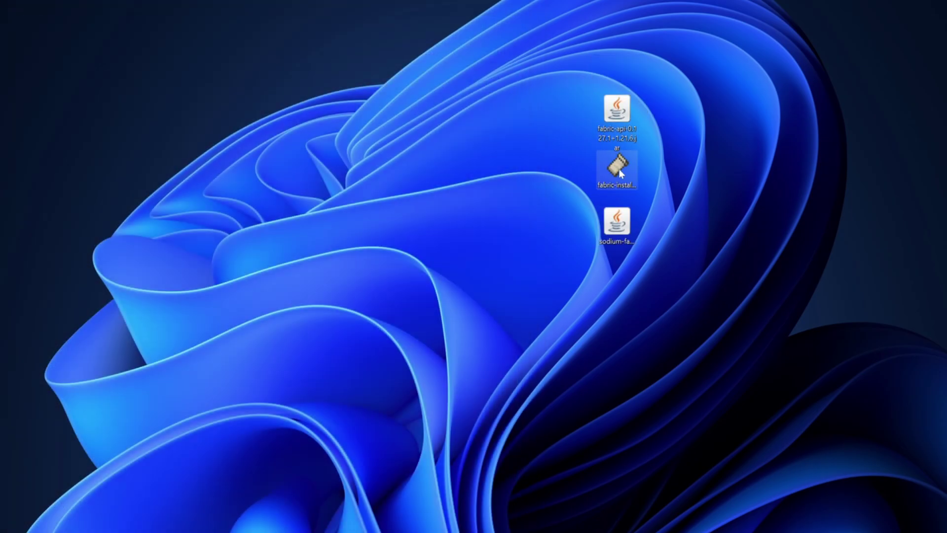
drag(620, 171, 537, 190)
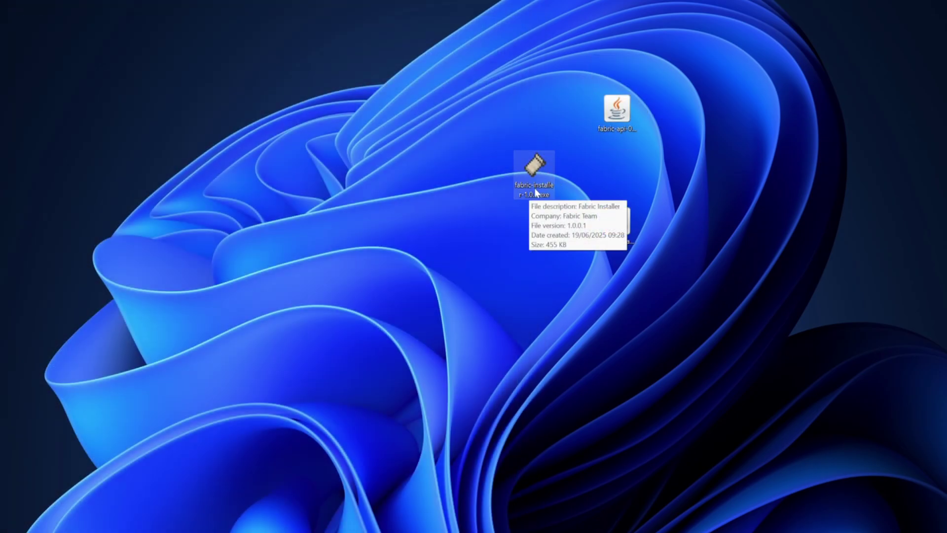
Install Fabric Loader 0.16.14 for Minecraft 1.21.6 with a launcher profile
double_click(533, 175)
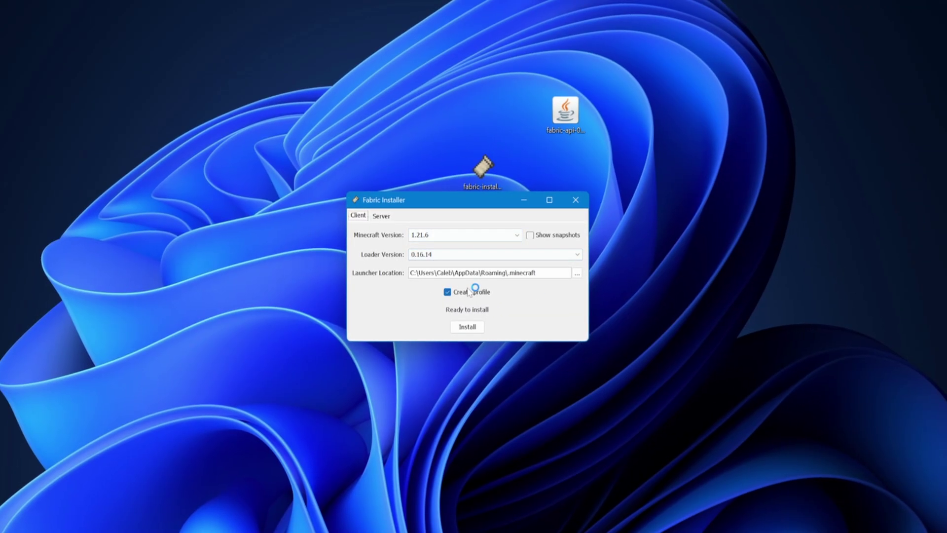
click(470, 328)
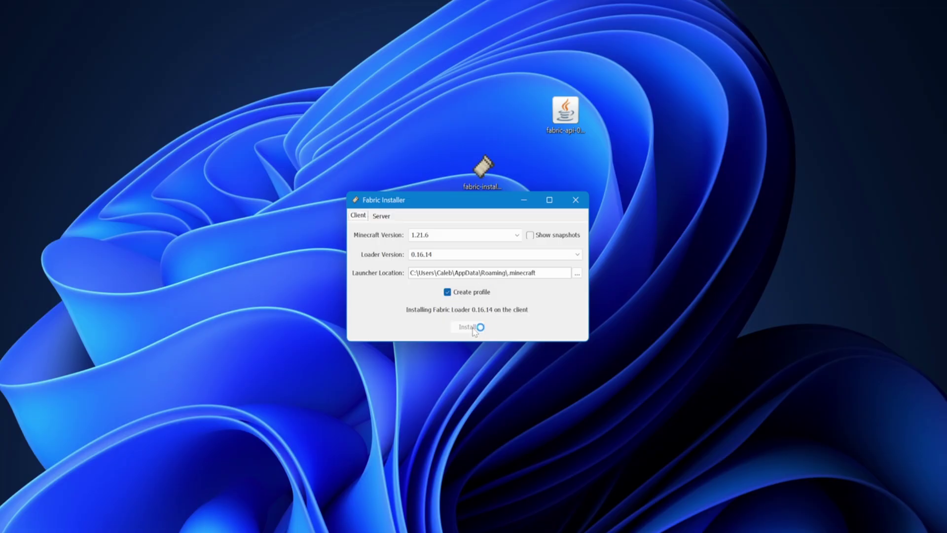
click(474, 296)
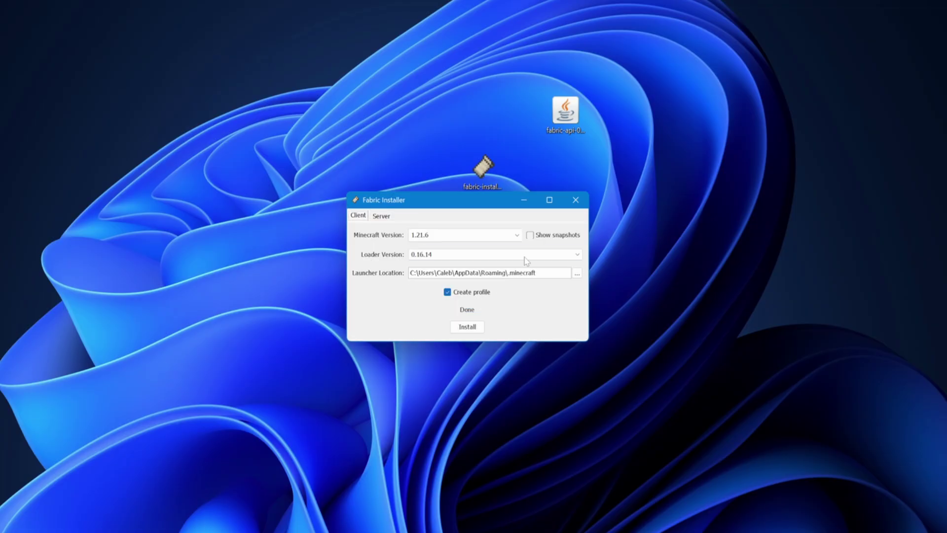
click(576, 203)
Delete fabric-installer from the desktop
drag(501, 219, 501, 218)
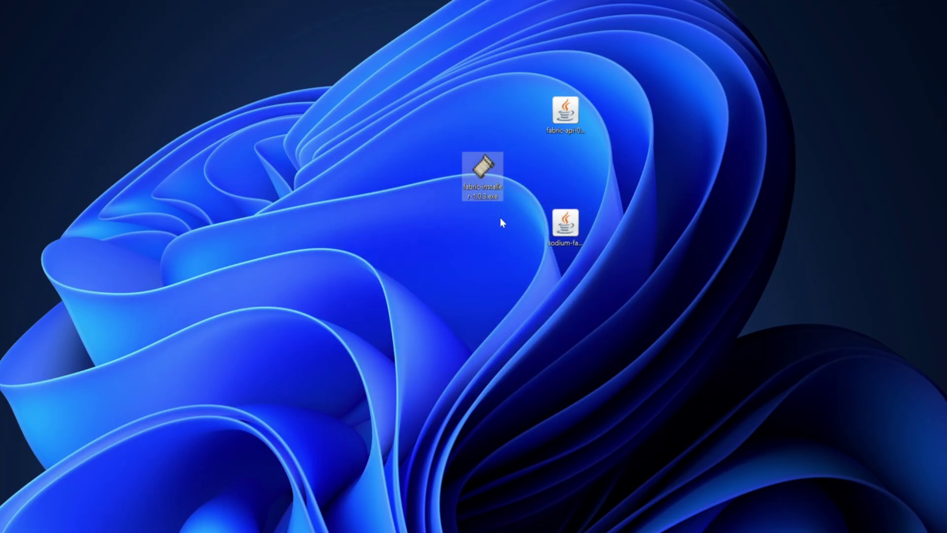
key(Delete)
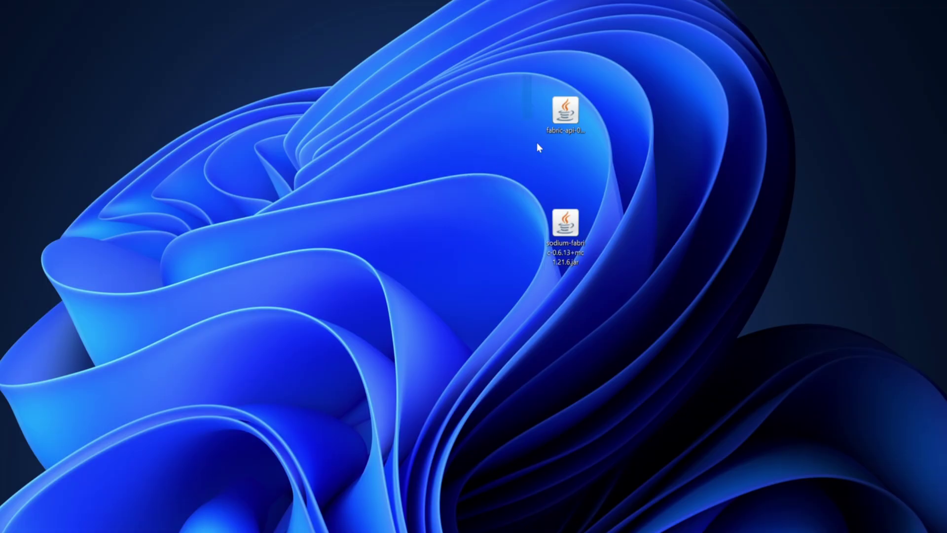
click(567, 237)
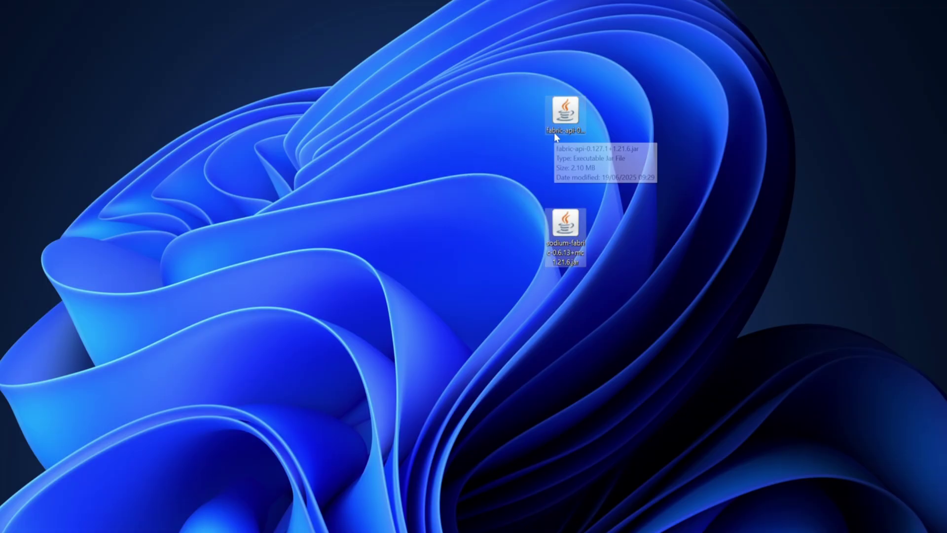
Place the Sodium jar under Fabric API and move both jars to the desktop's top
click(519, 169)
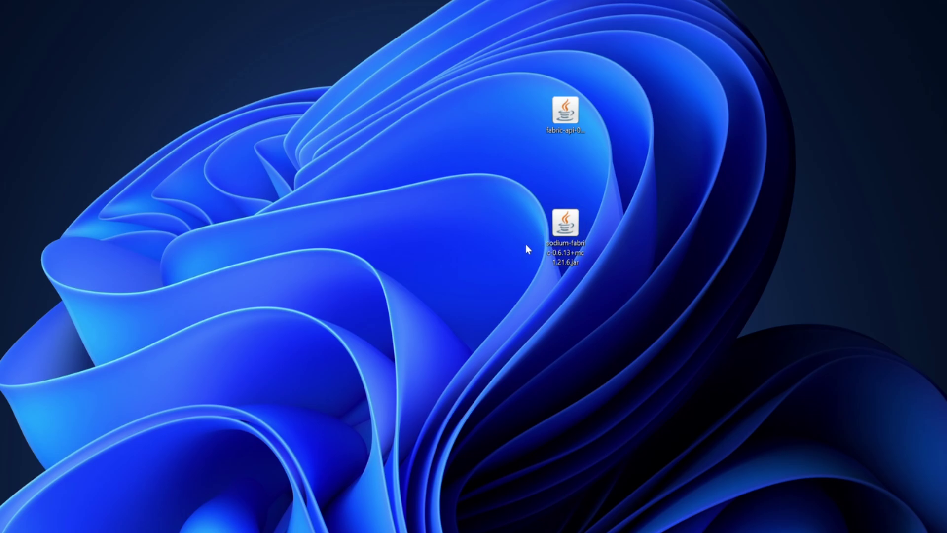
drag(562, 217, 564, 151)
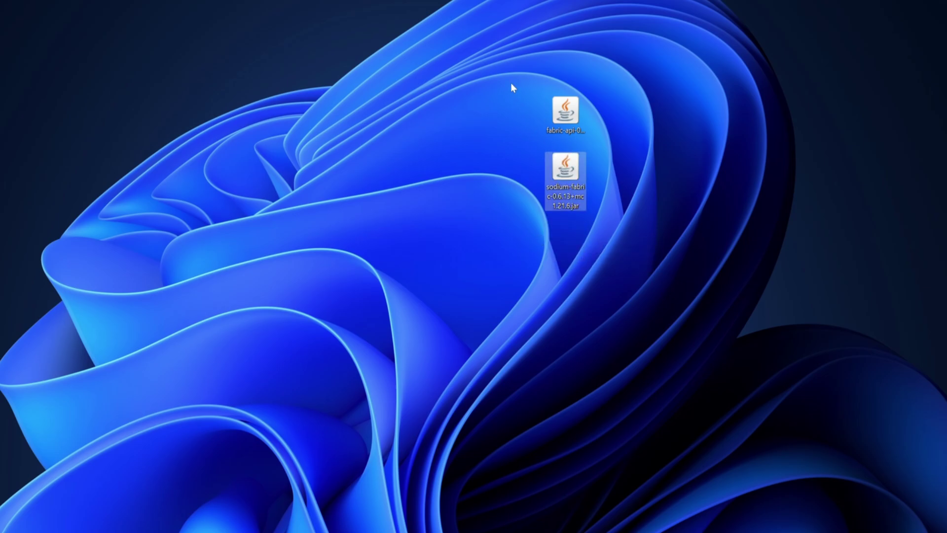
drag(511, 85, 495, 5)
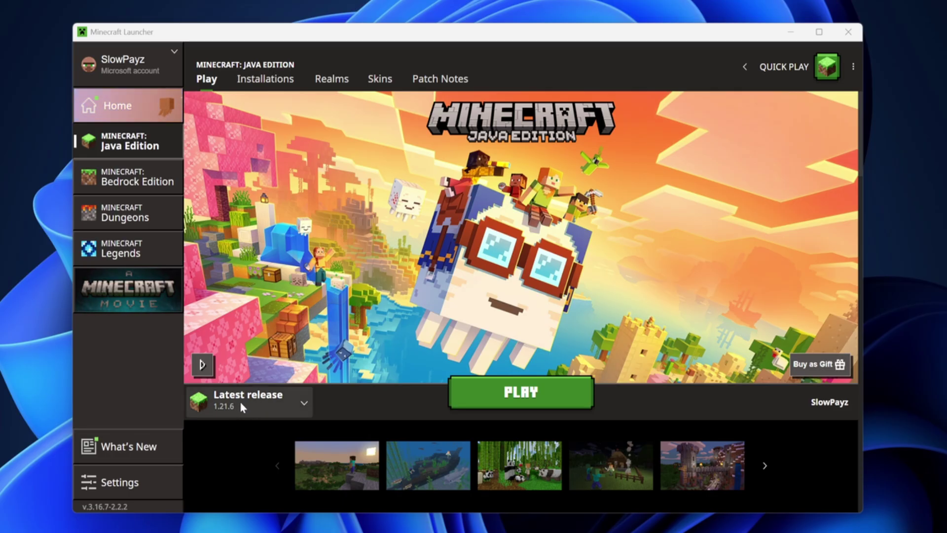
Select the fabric-loader-1.21.6 profile from the Play page's version list
click(254, 399)
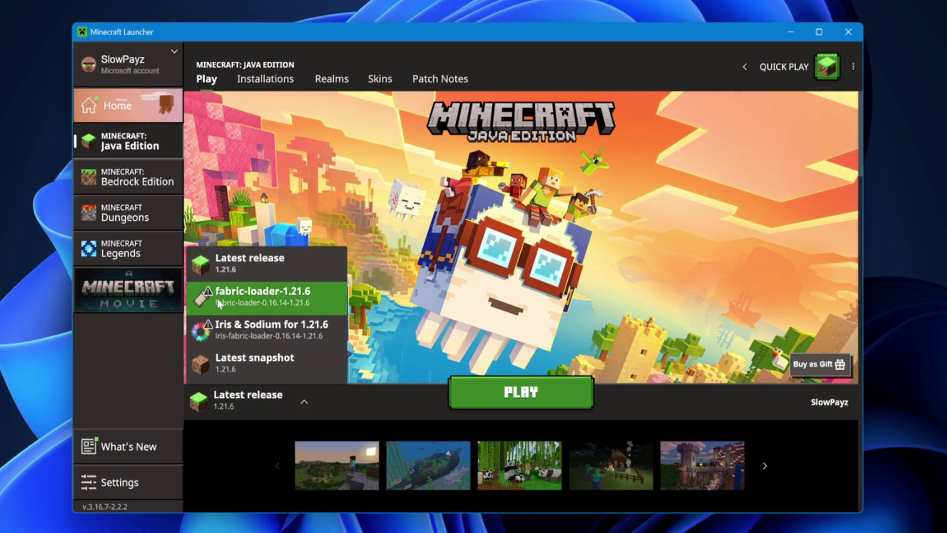
click(240, 299)
mouse_move(289, 399)
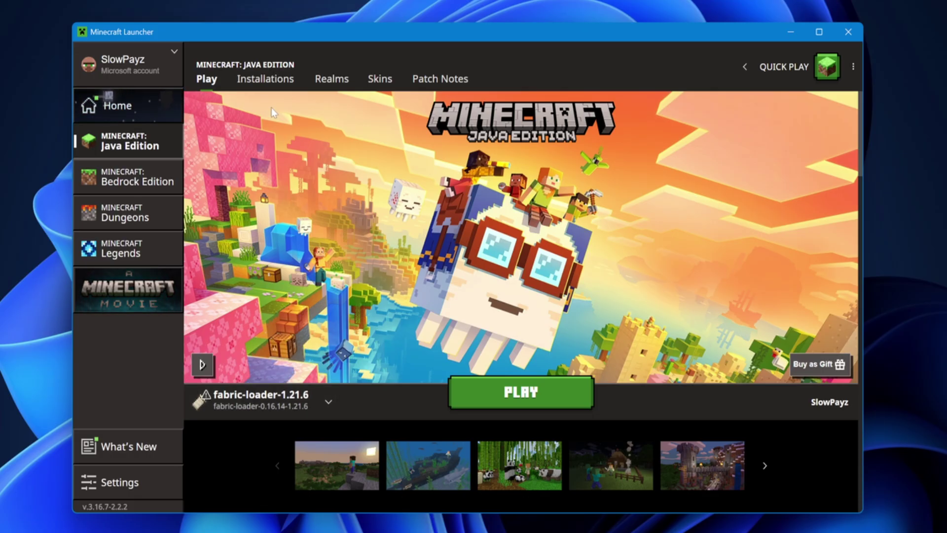
In Installations, toggle Modded and preview a fabric-loader-0.16.14-1.21.6 installation, then discard it
click(258, 82)
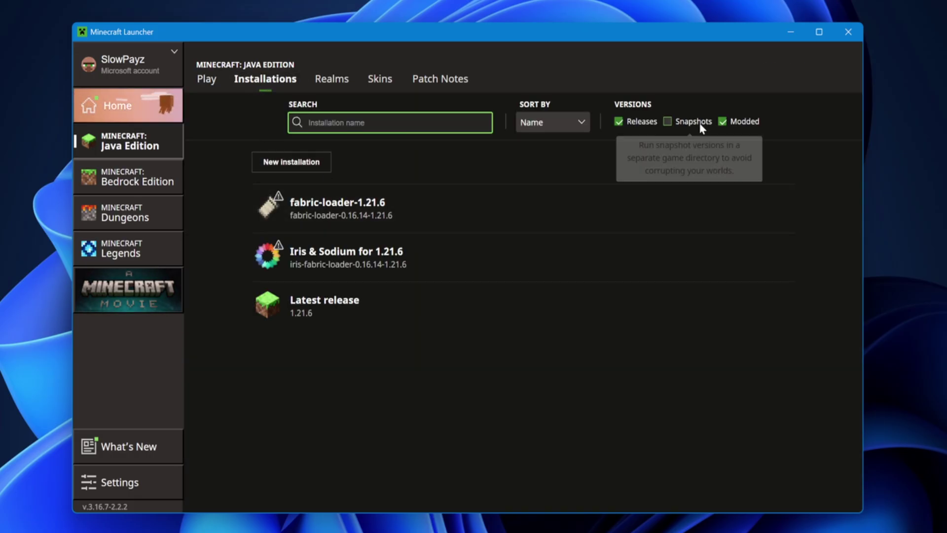
click(722, 121)
click(723, 122)
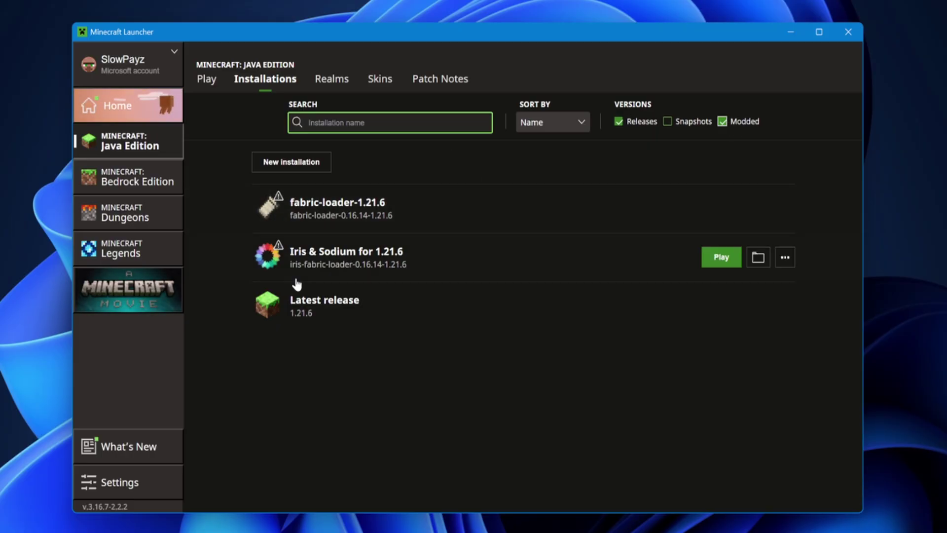
click(285, 164)
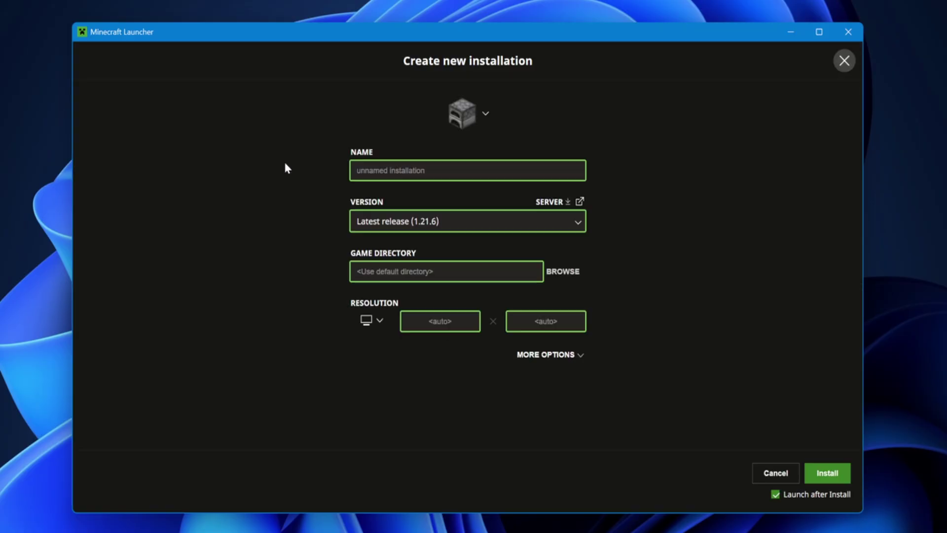
click(403, 221)
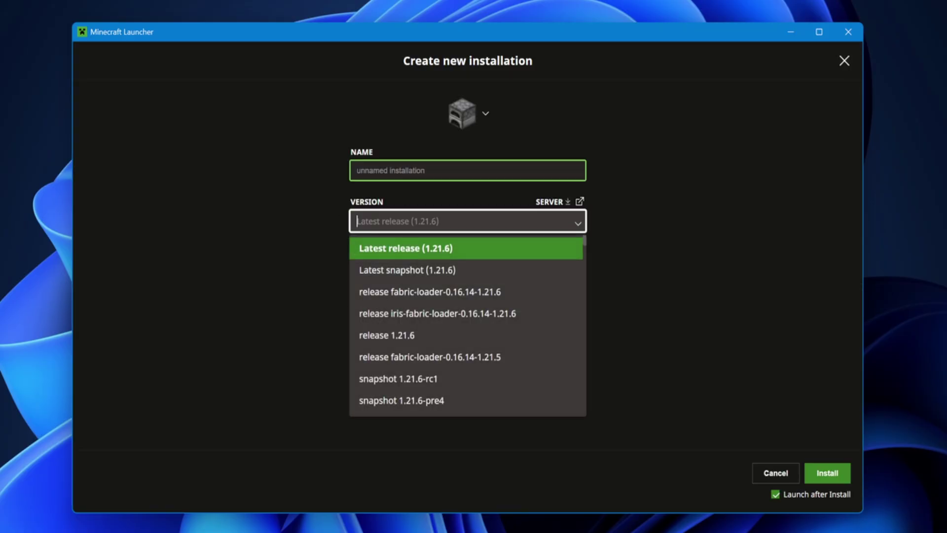
click(418, 294)
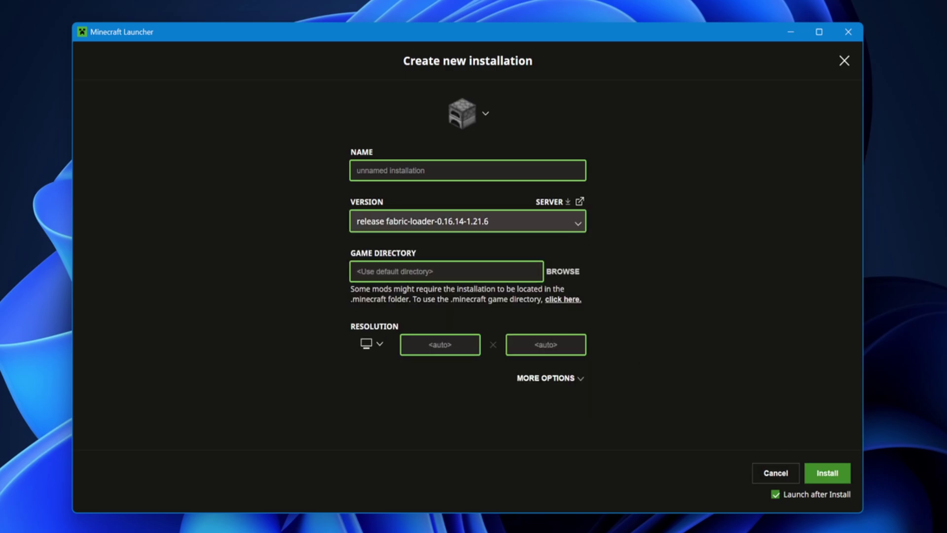
click(844, 62)
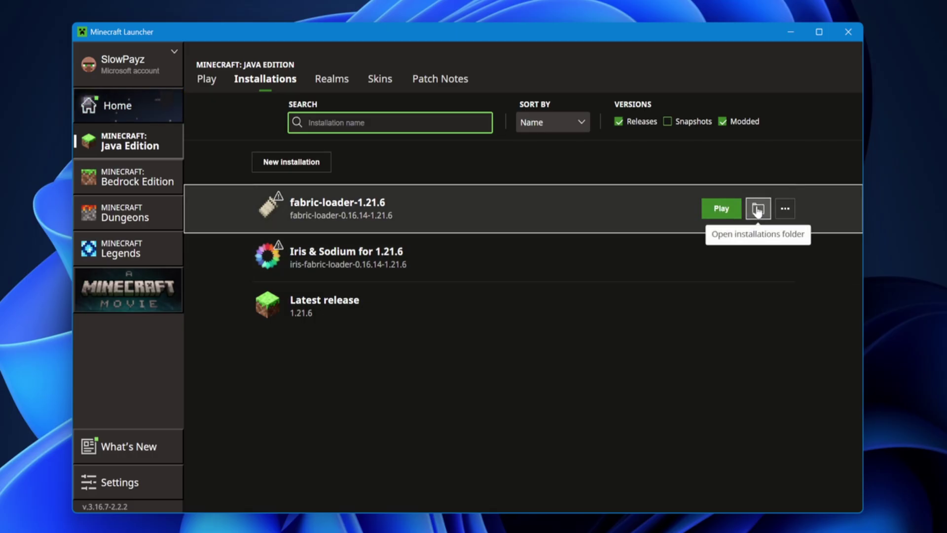
Delete the old mods folder in .minecraft and create an empty new mods folder
click(758, 210)
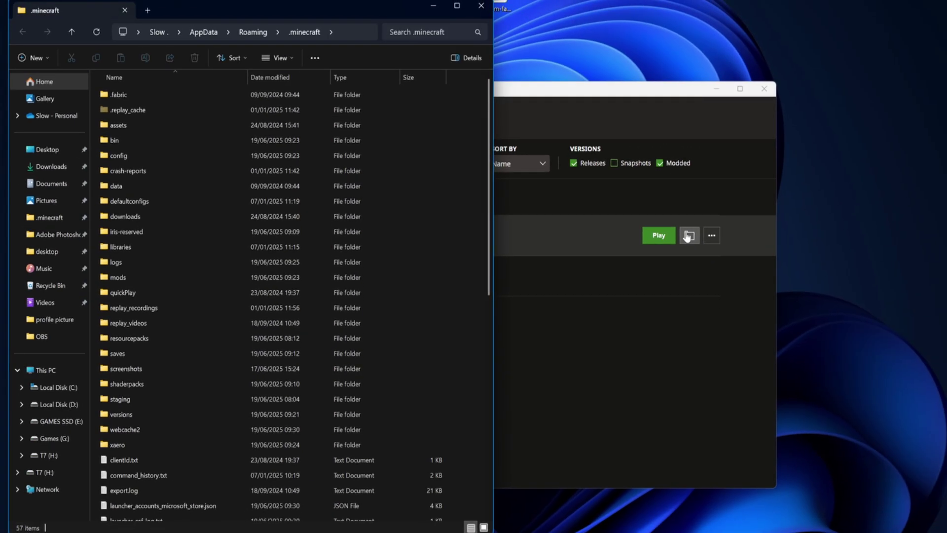
click(134, 276)
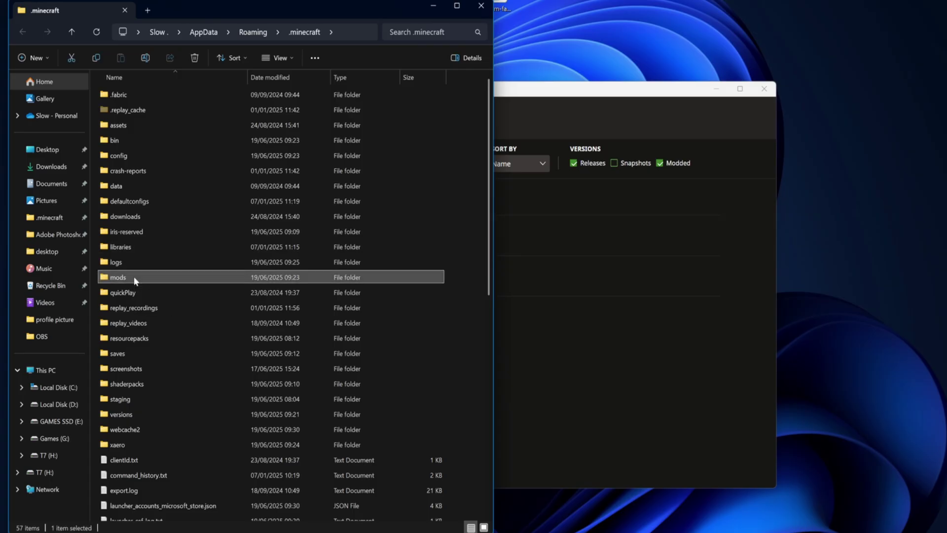
key(Delete)
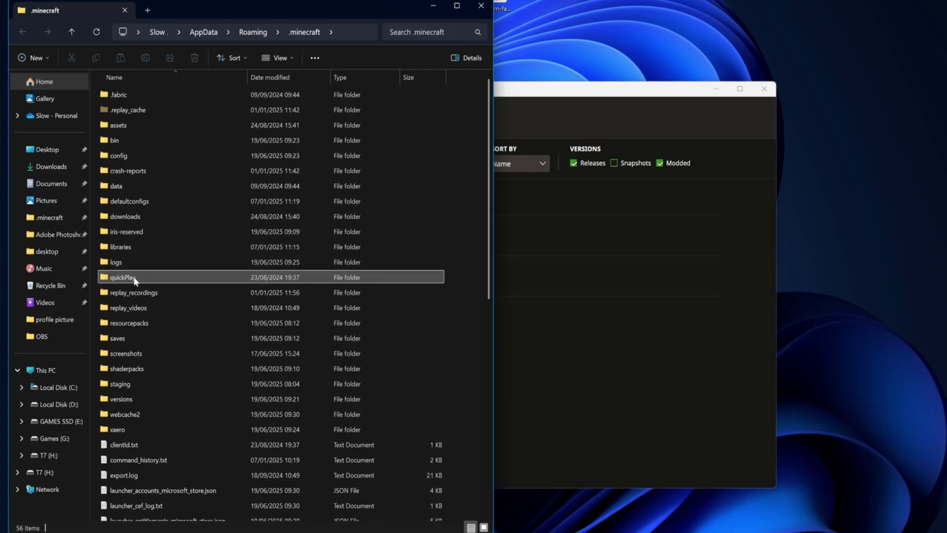
right_click(465, 271)
mouse_move(498, 361)
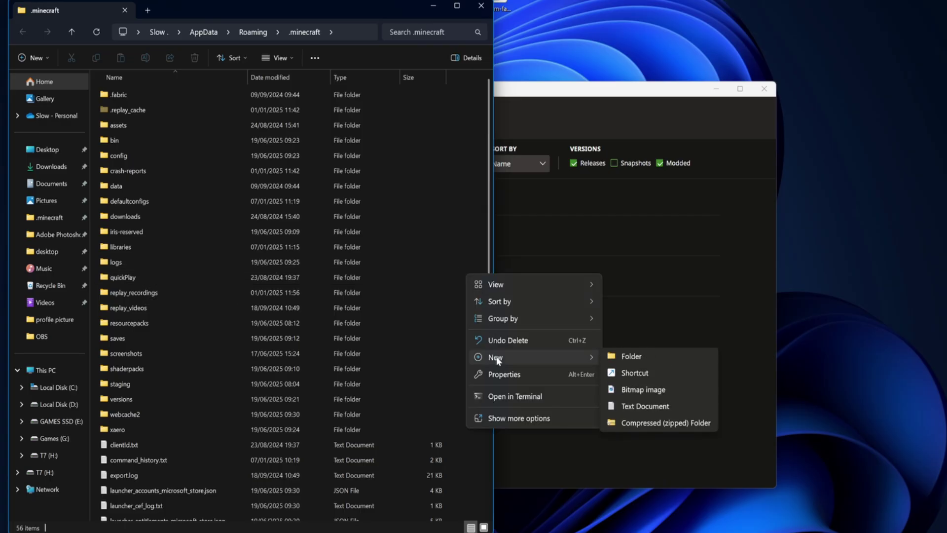
click(639, 357)
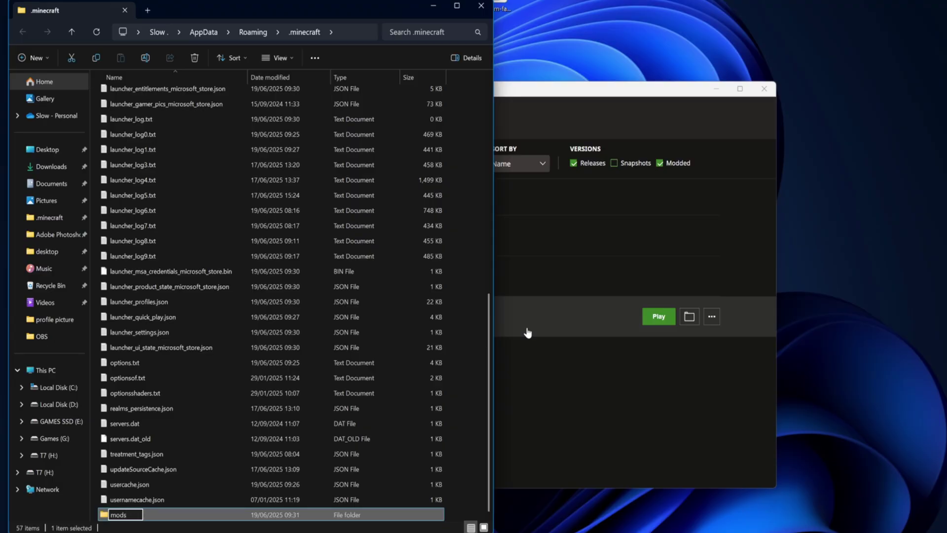
key(Return)
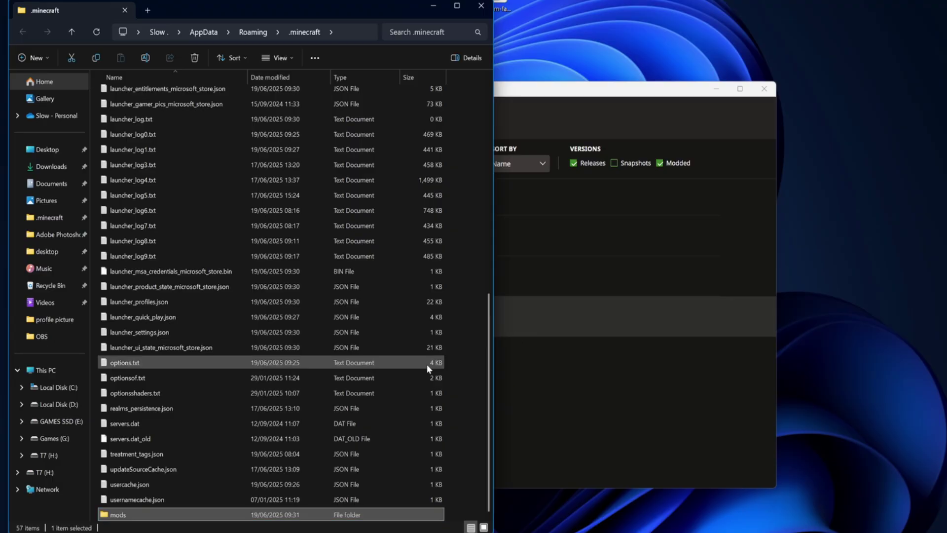
double_click(143, 513)
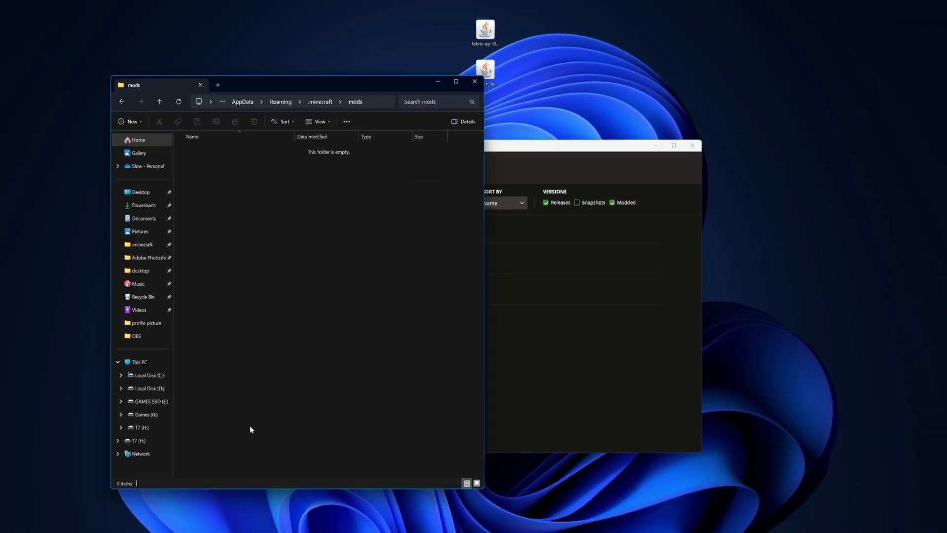
Move fabric-api-0.127.1+1.21.6.jar and sodium-fabric-0.6.13+mc1.21.6.jar into mods
click(485, 31)
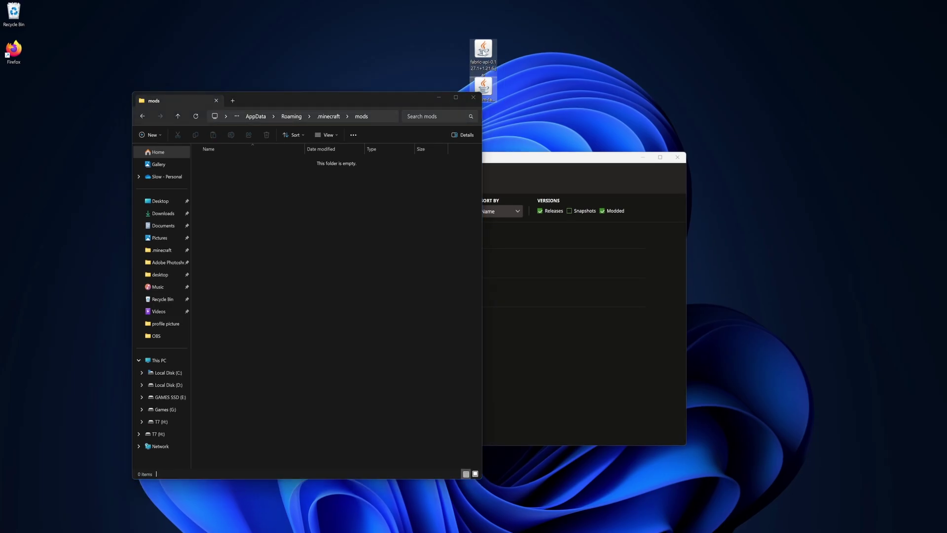
drag(483, 54, 224, 191)
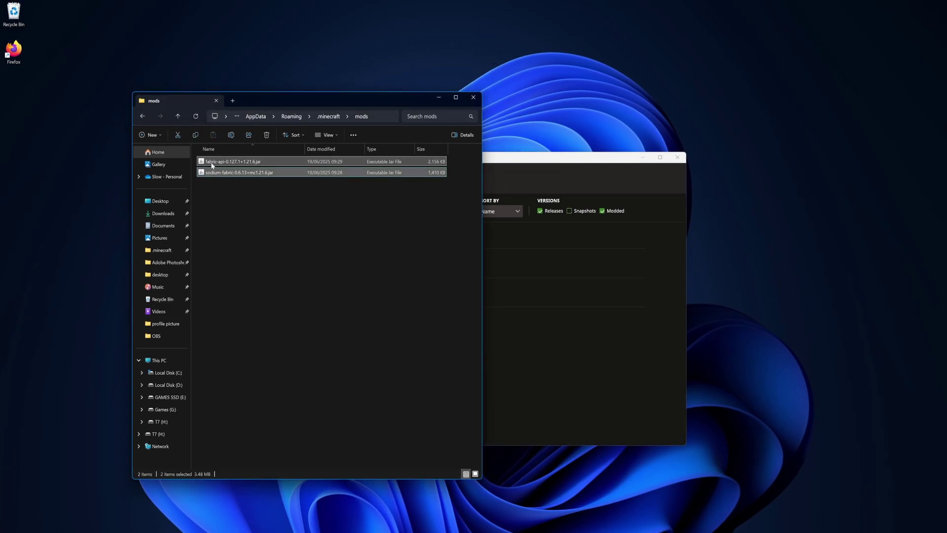
click(233, 191)
click(473, 97)
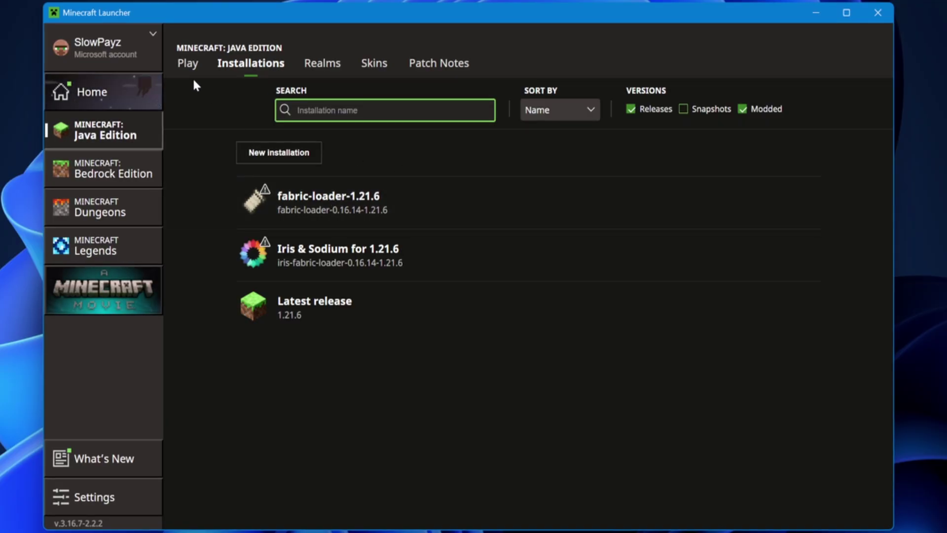
Start the game from the Play page with fabric-loader-1.21.6 selected
click(188, 66)
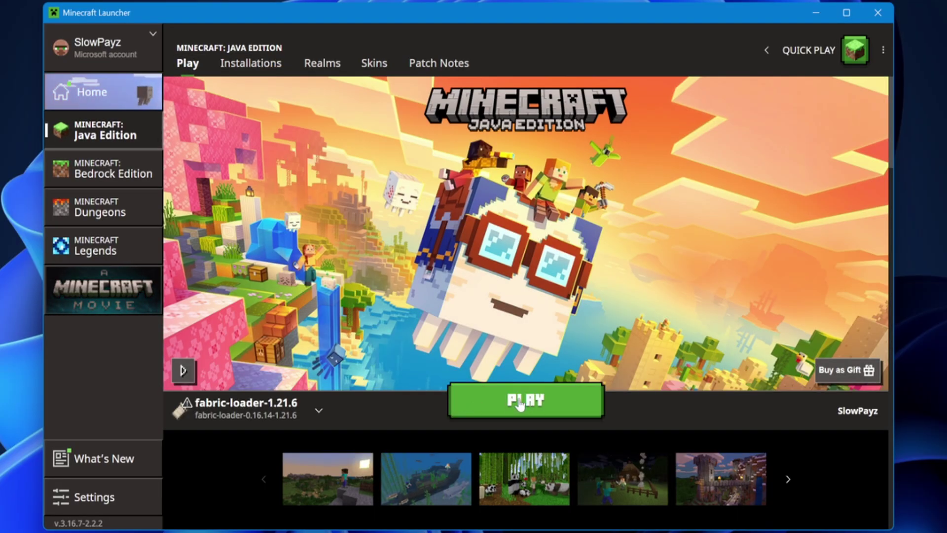
click(556, 408)
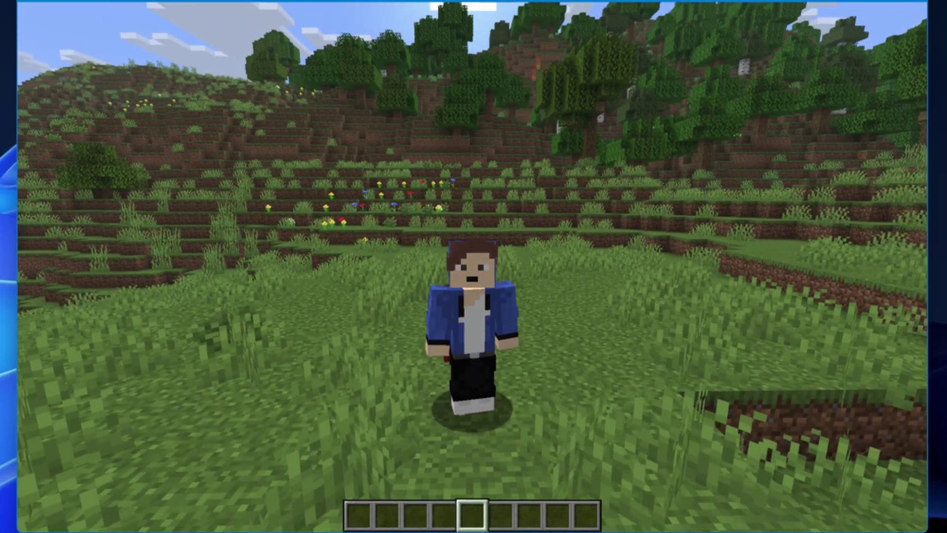
key(Escape)
click(383, 271)
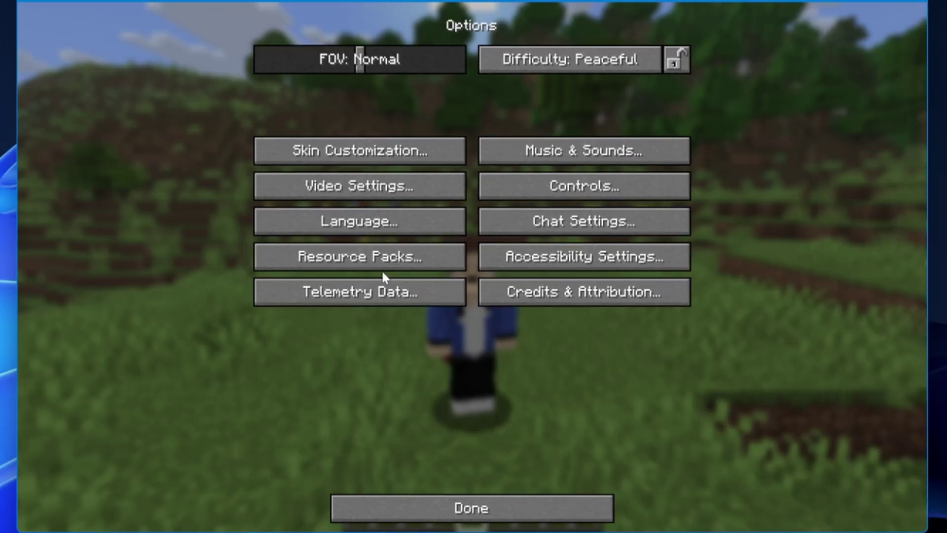
click(340, 187)
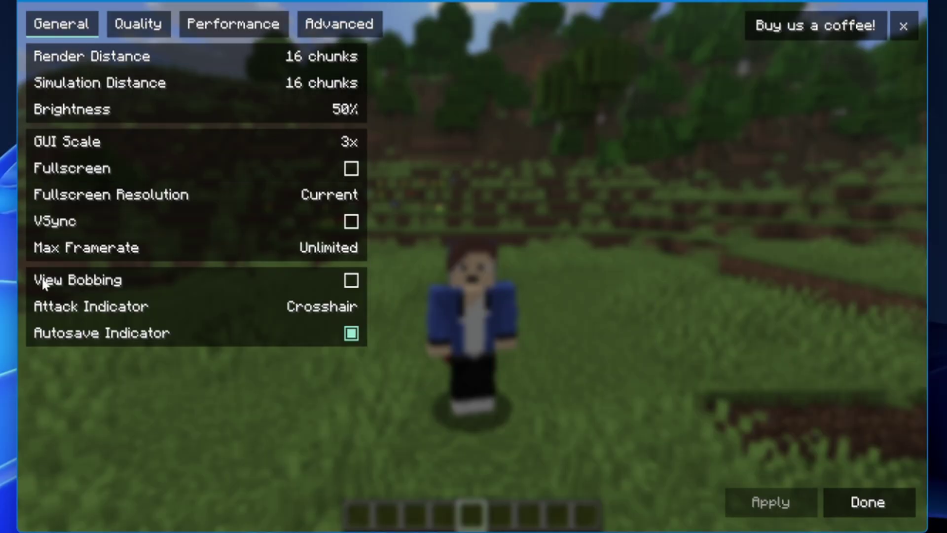